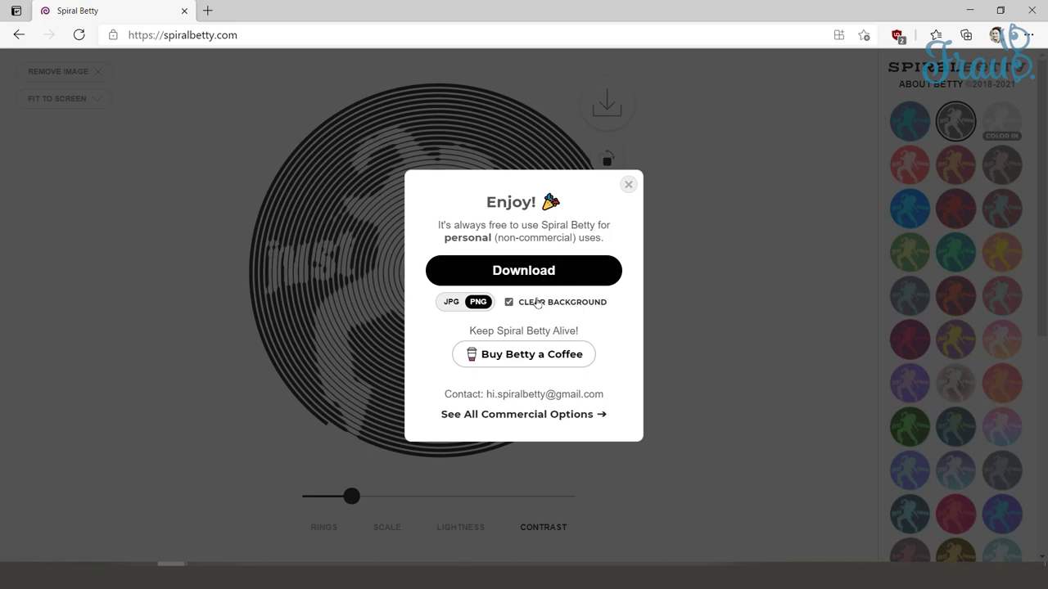
Download the spiral artwork as a PNG with a clear background and open the downloaded file.
click(537, 273)
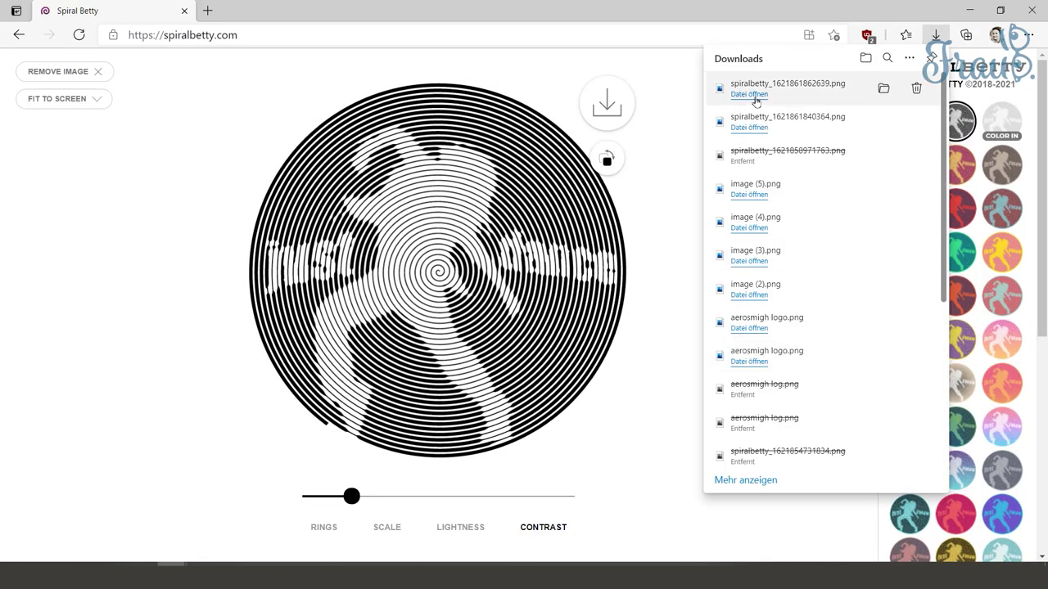
click(751, 95)
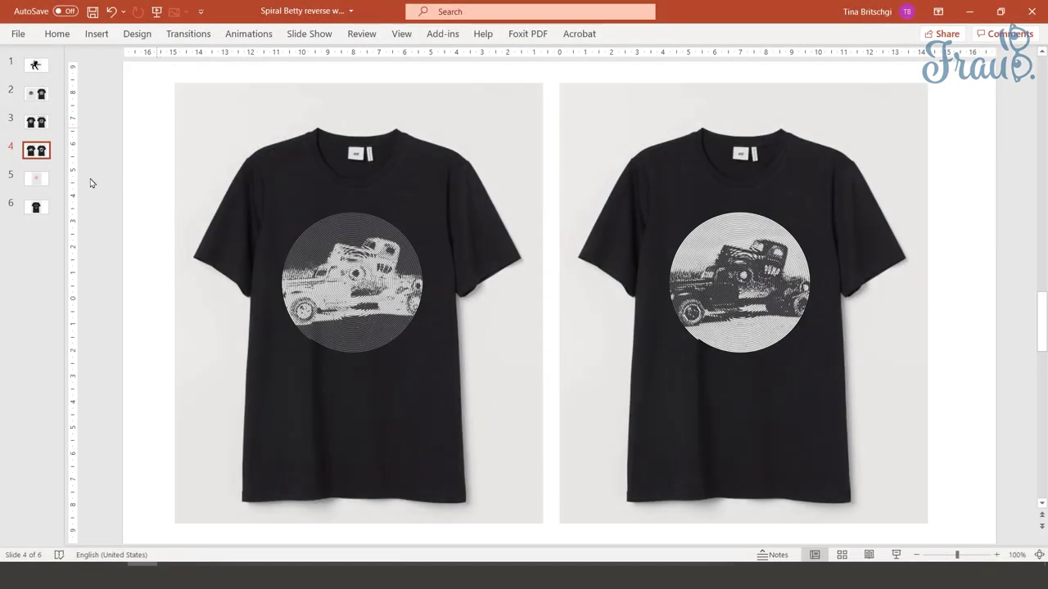
View slide 5 of the presentation.
click(28, 182)
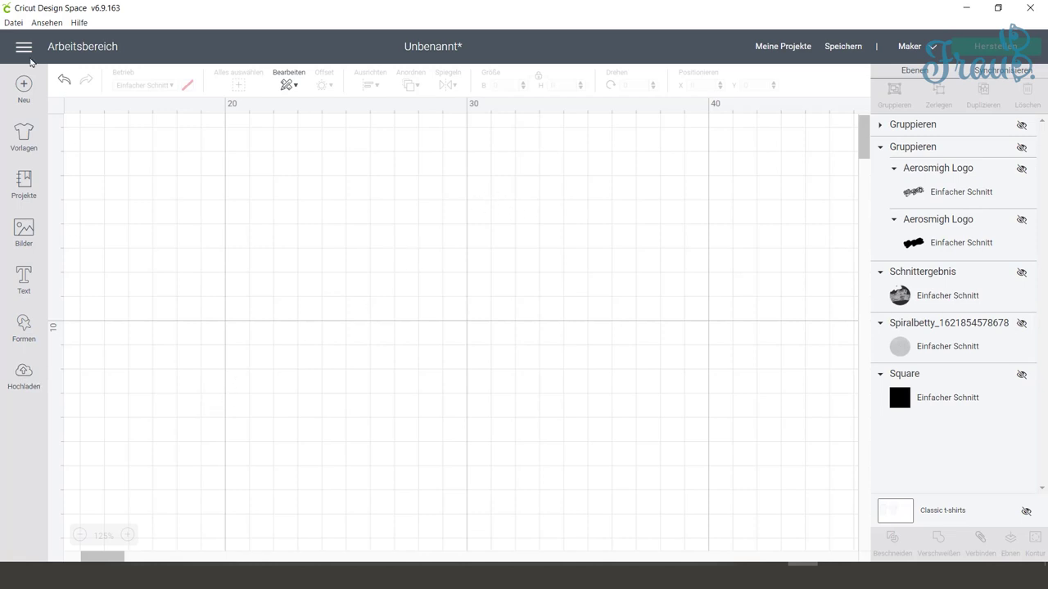
click(36, 383)
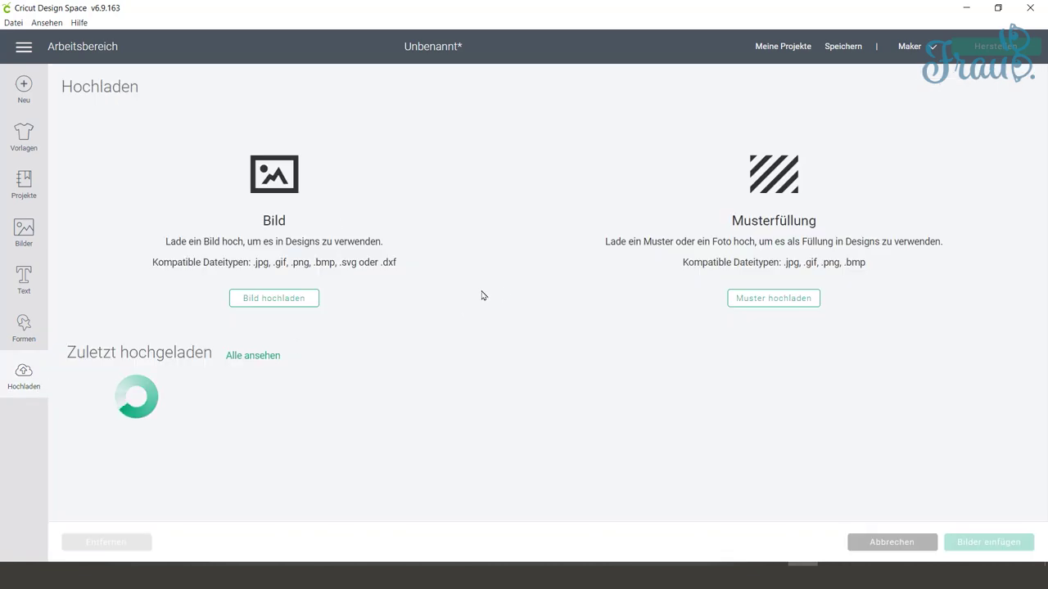
click(273, 301)
click(500, 300)
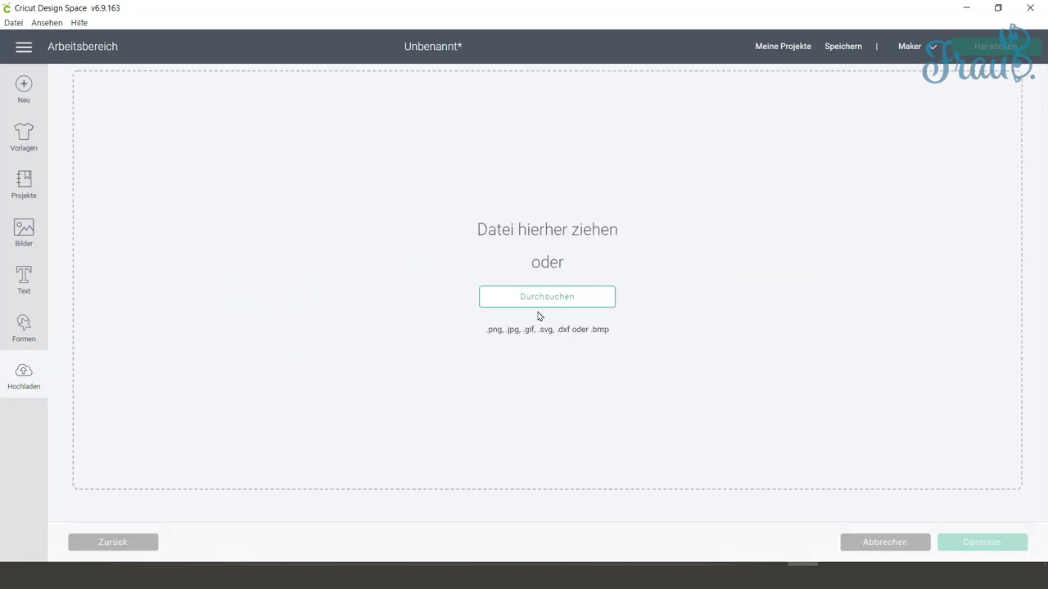
drag(271, 427, 484, 316)
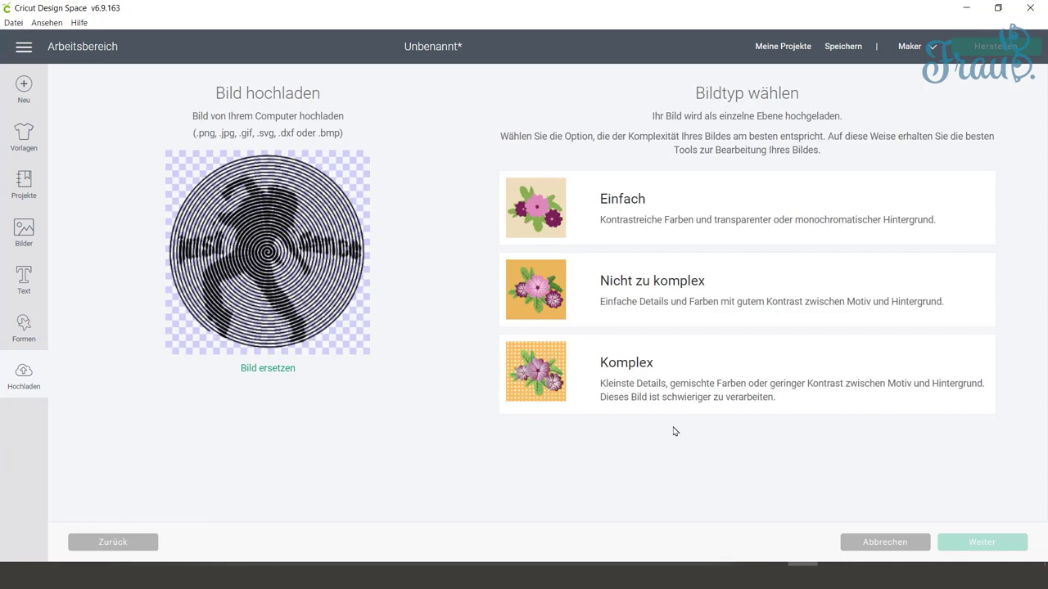
Set the uploaded spiral's image type to Komplex and check its background areas without erasing any.
click(630, 371)
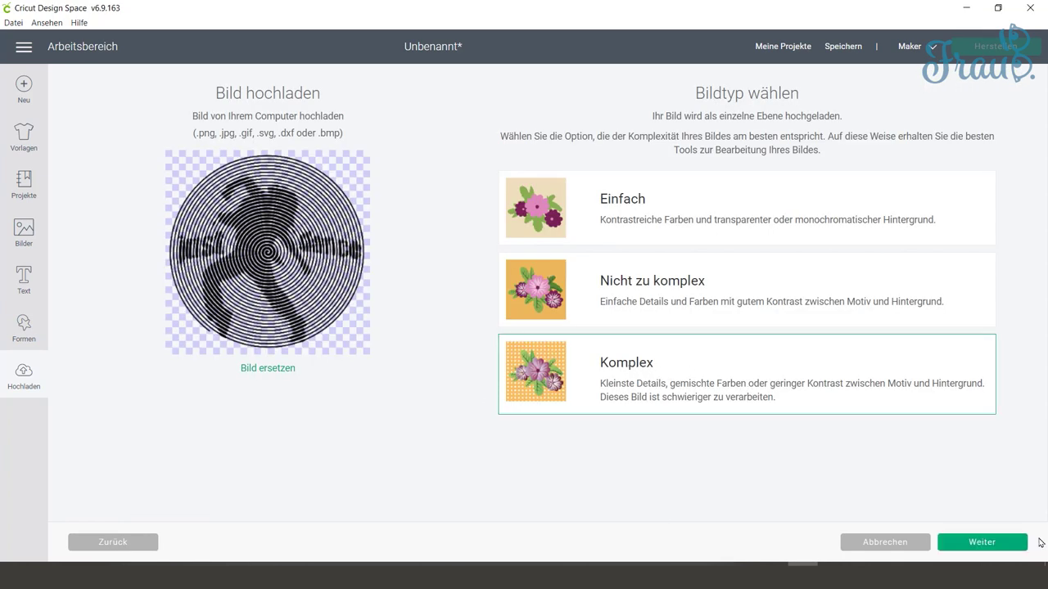
click(1011, 549)
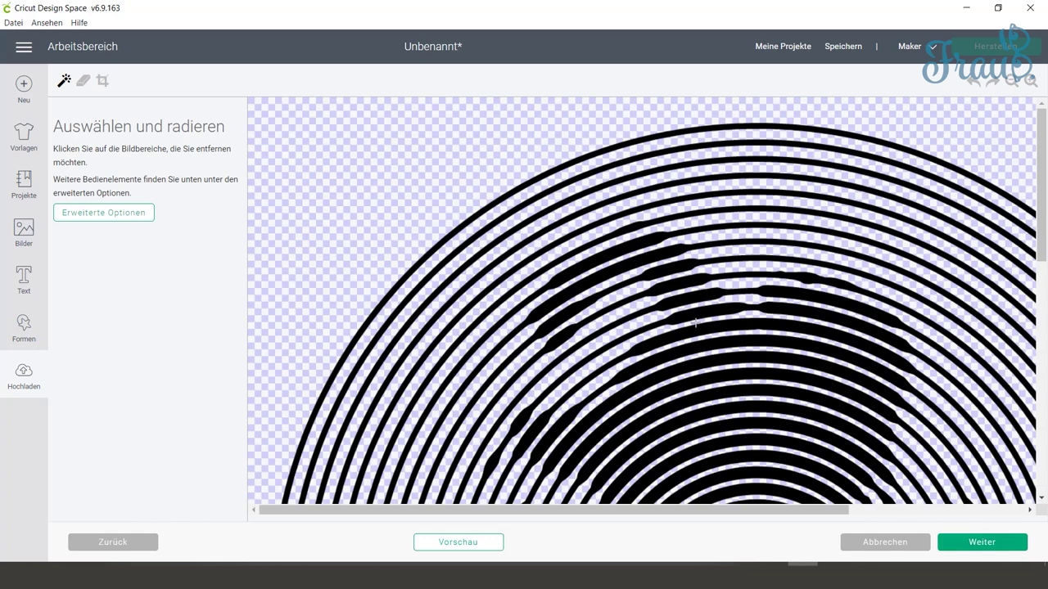
scroll(695, 324, down, 5)
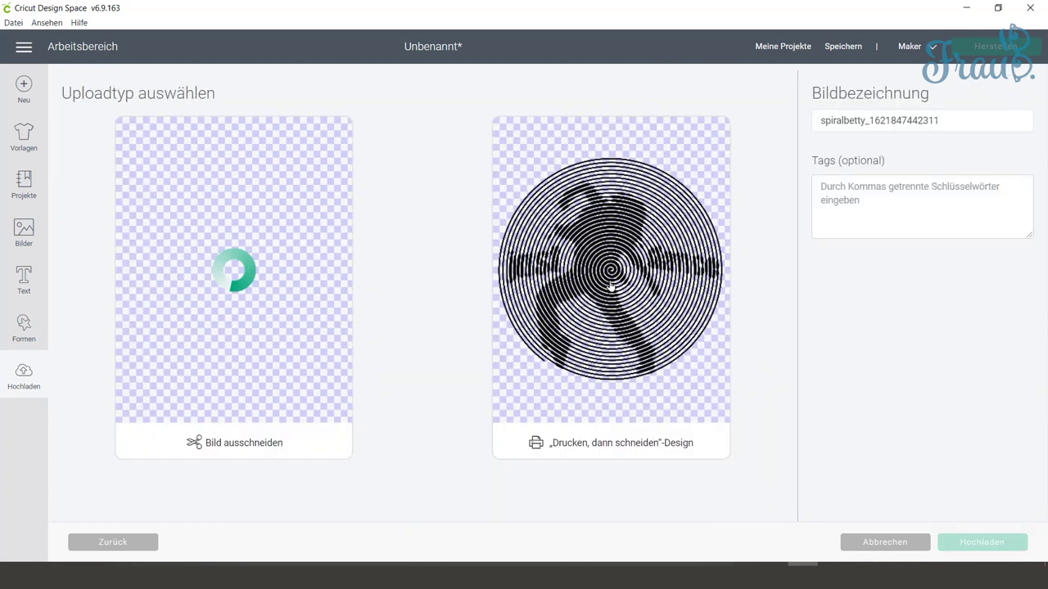
Upload the spiral as a cut image (Bild ausschneiden) and insert it on the canvas.
click(277, 240)
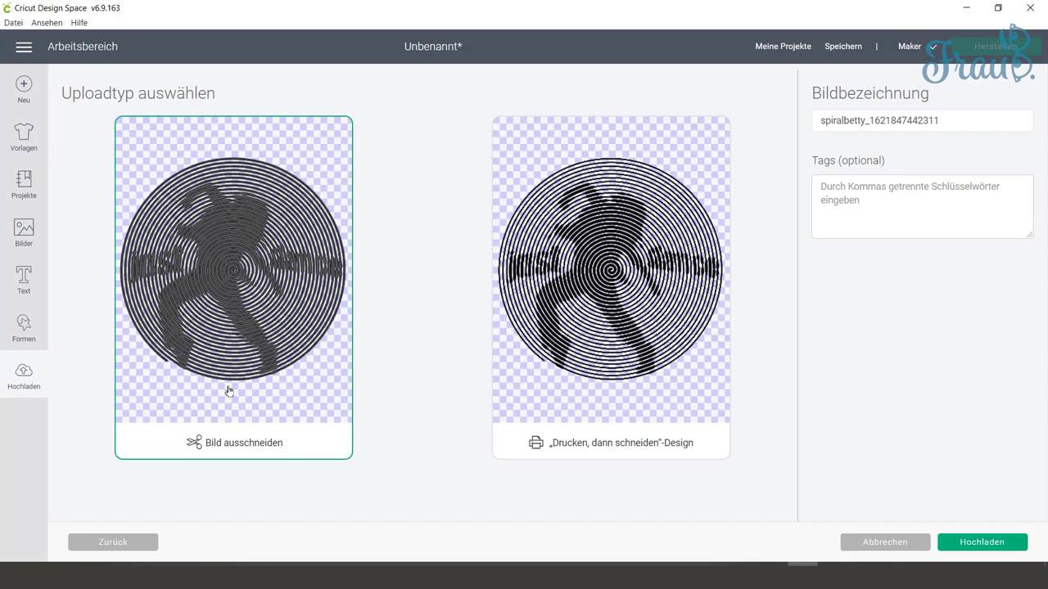
click(1004, 549)
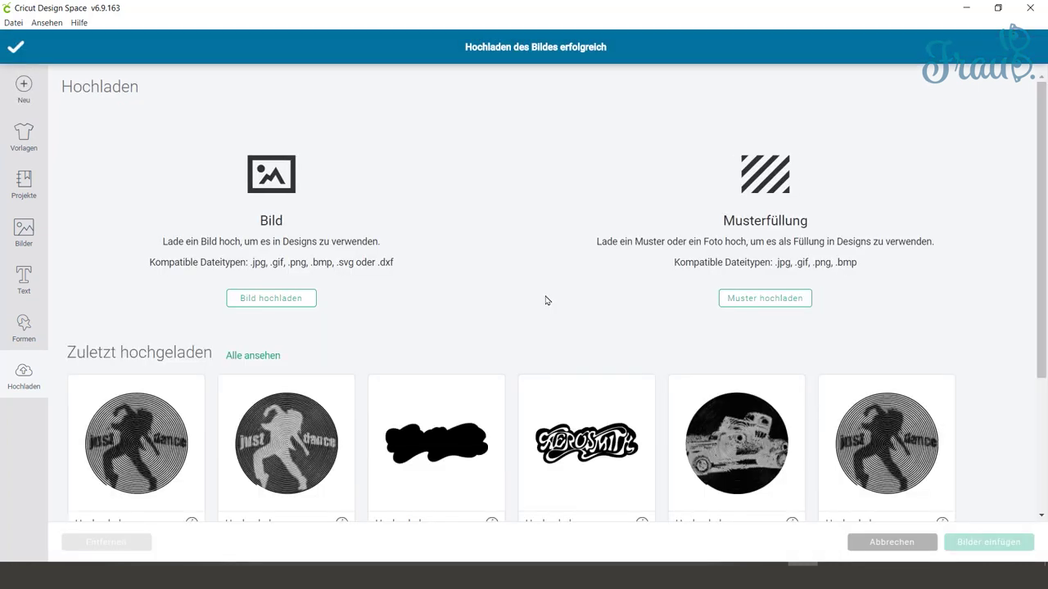
click(990, 546)
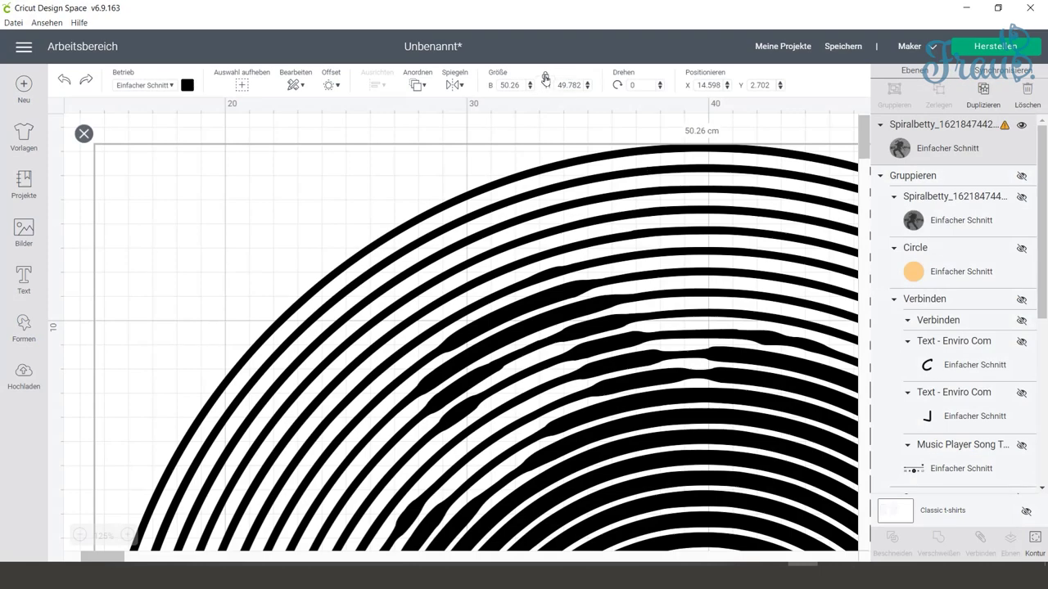
Set the spiral image's width to 20 cm and reposition it on the canvas.
click(518, 84)
text(20)
key(Return)
drag(449, 384, 501, 338)
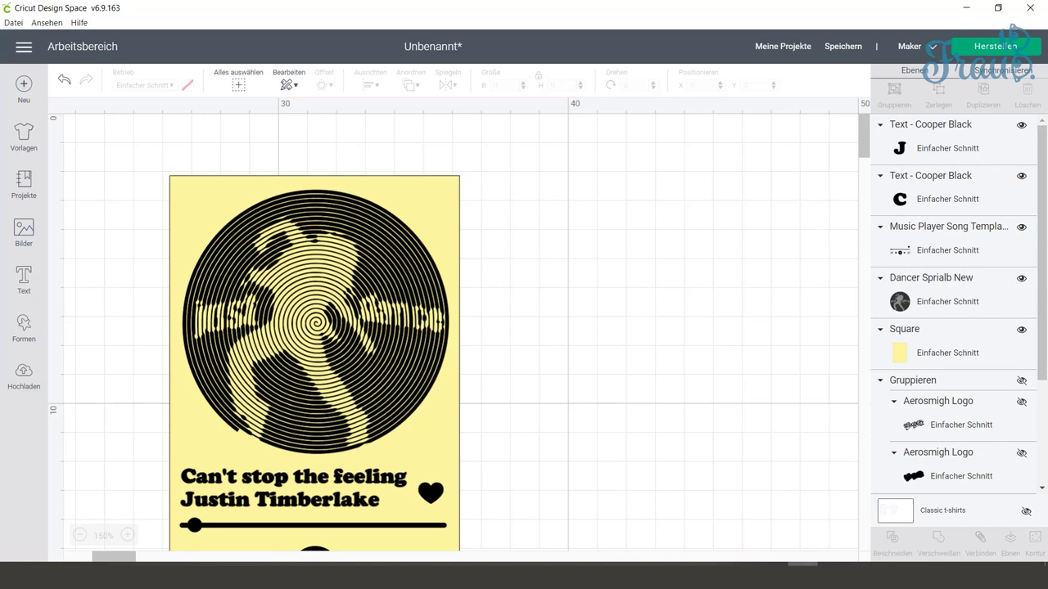
Add a circle about 1.1 cm wide beside the yellow song cover and colour it black.
click(24, 325)
click(125, 238)
drag(346, 398, 121, 195)
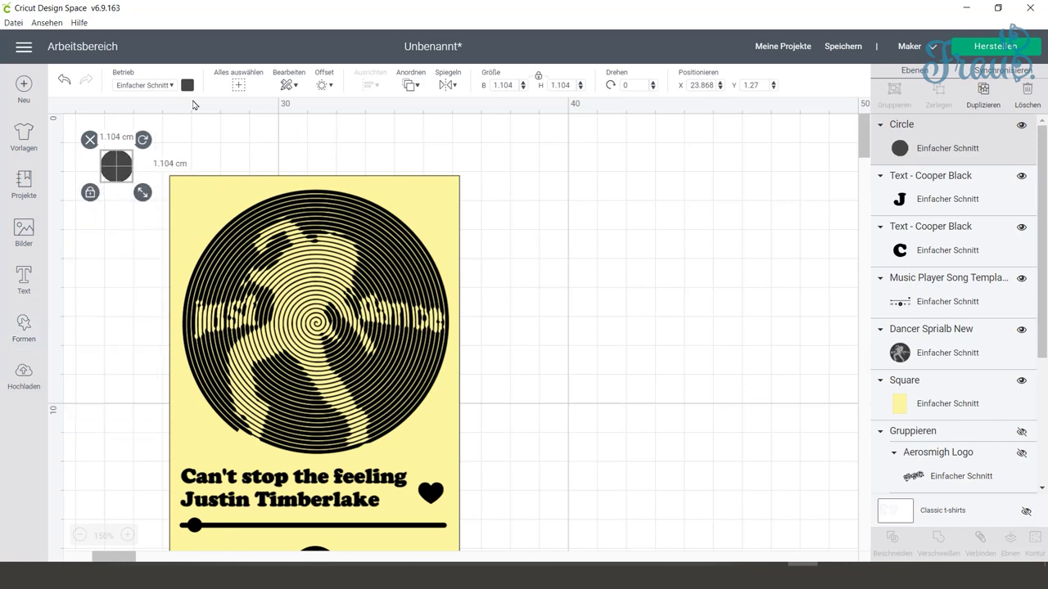
click(188, 85)
click(201, 146)
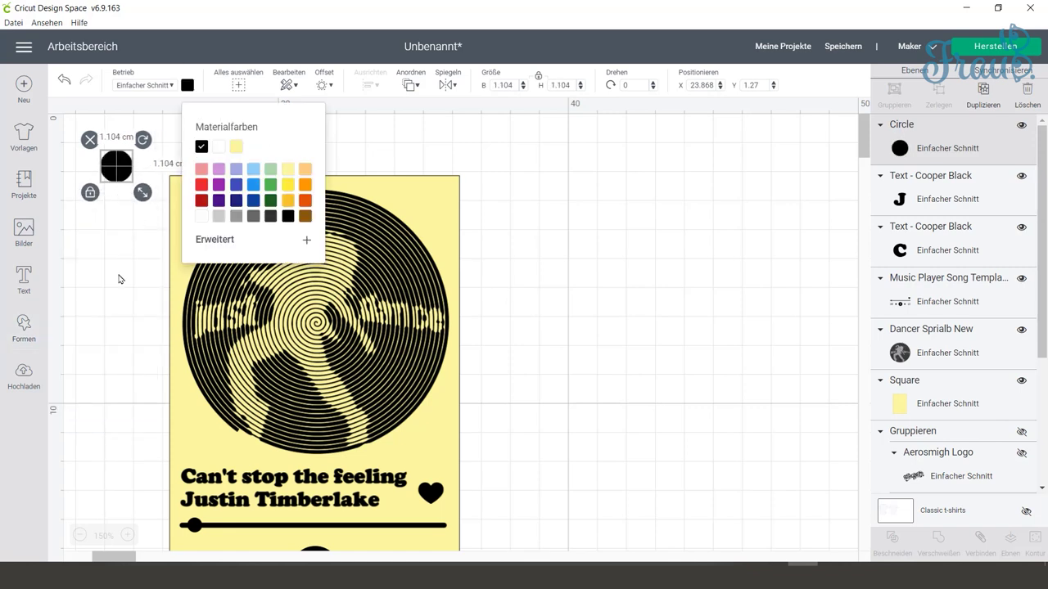
click(119, 265)
Enlarge the black circle to about 1.34 cm and centre-align it with the dancer spiral.
drag(127, 174, 342, 354)
mouse_move(324, 319)
mouse_down()
mouse_move(320, 311)
mouse_move(344, 354)
mouse_move(325, 328)
mouse_up()
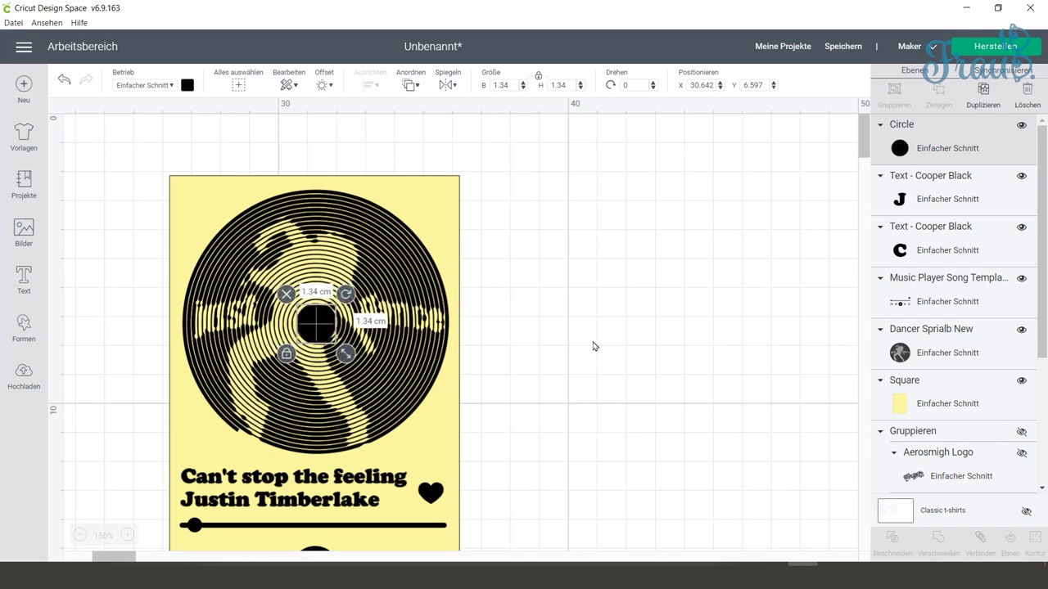
click(393, 386)
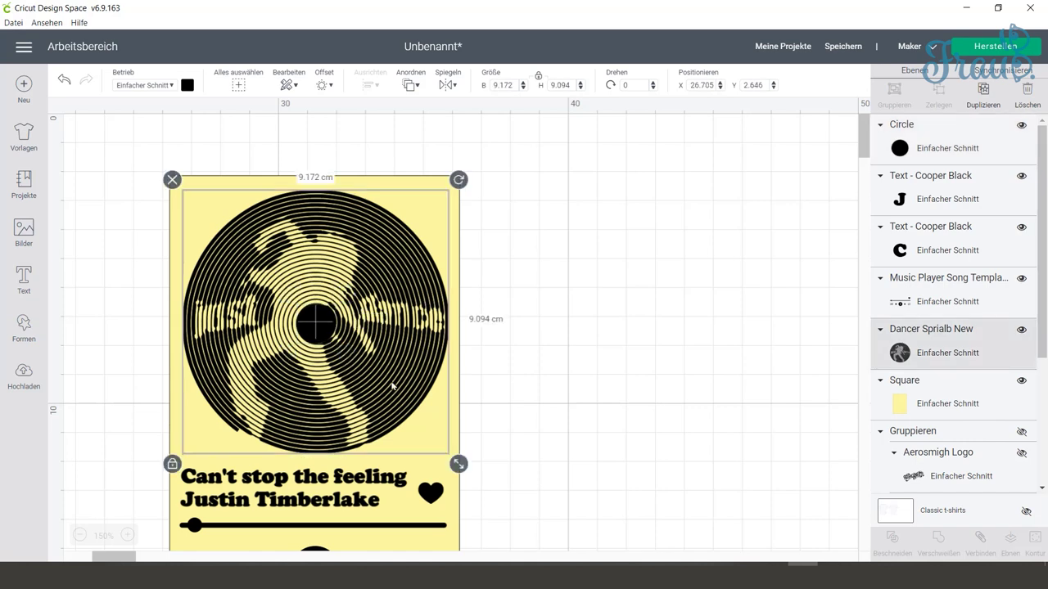
shift+click(332, 331)
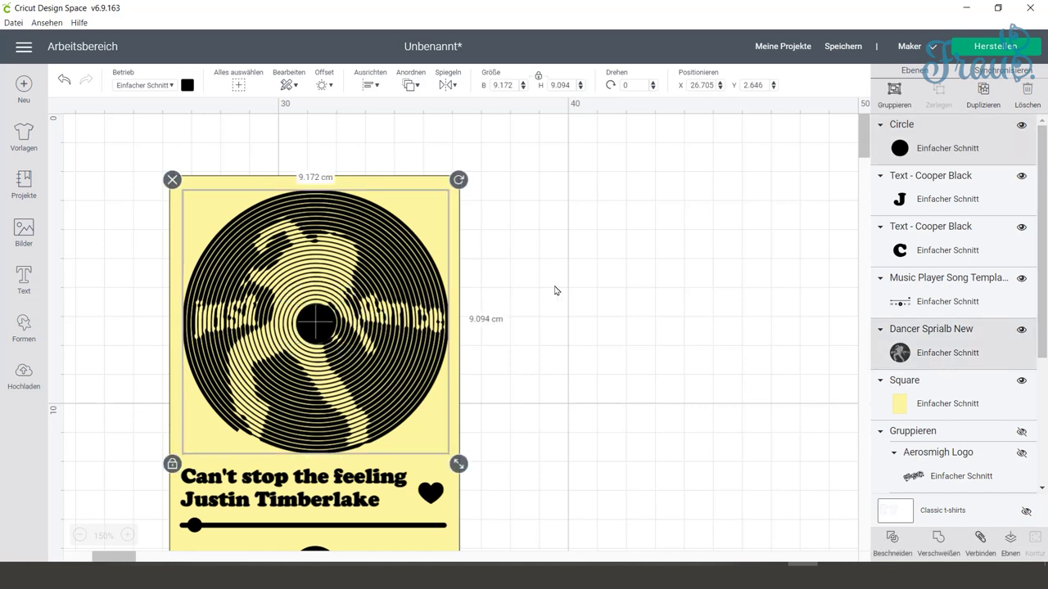
click(371, 86)
click(401, 229)
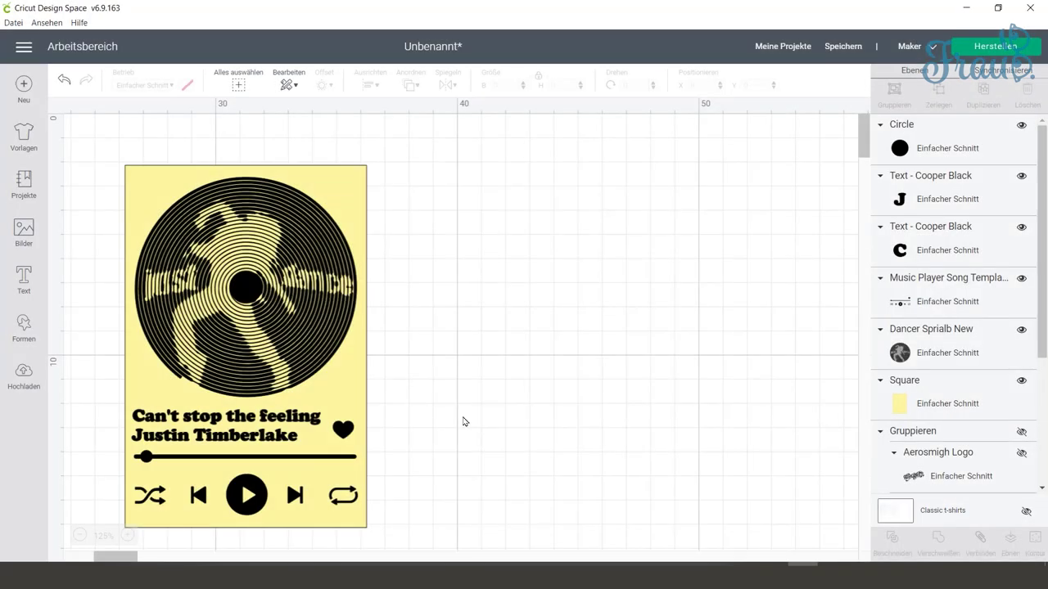
Move the complete song cover about 6 cm to the right and select its yellow background rectangle.
drag(446, 540, 103, 136)
drag(152, 182, 296, 177)
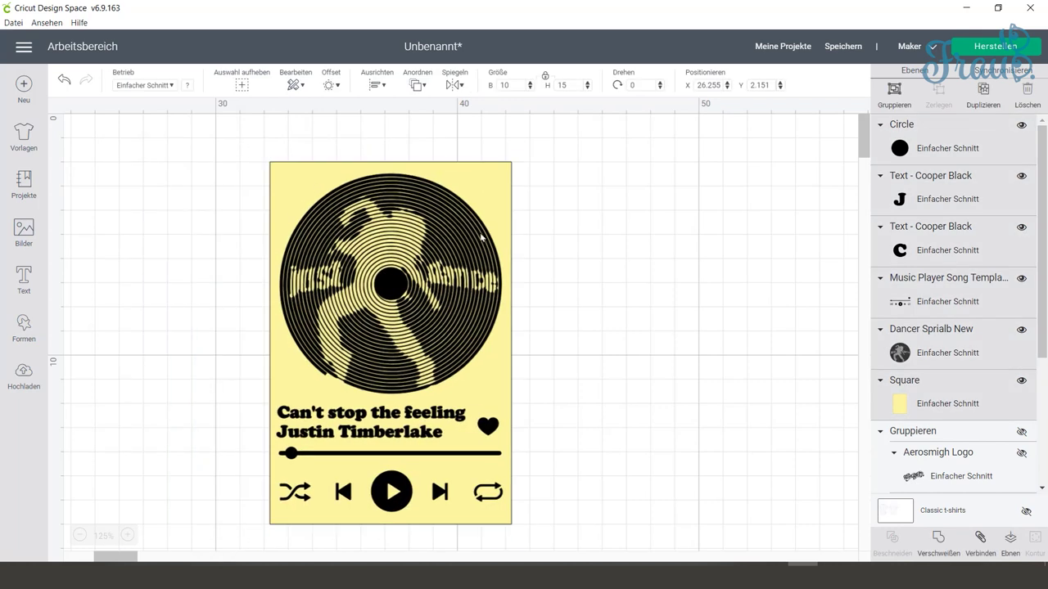
click(662, 232)
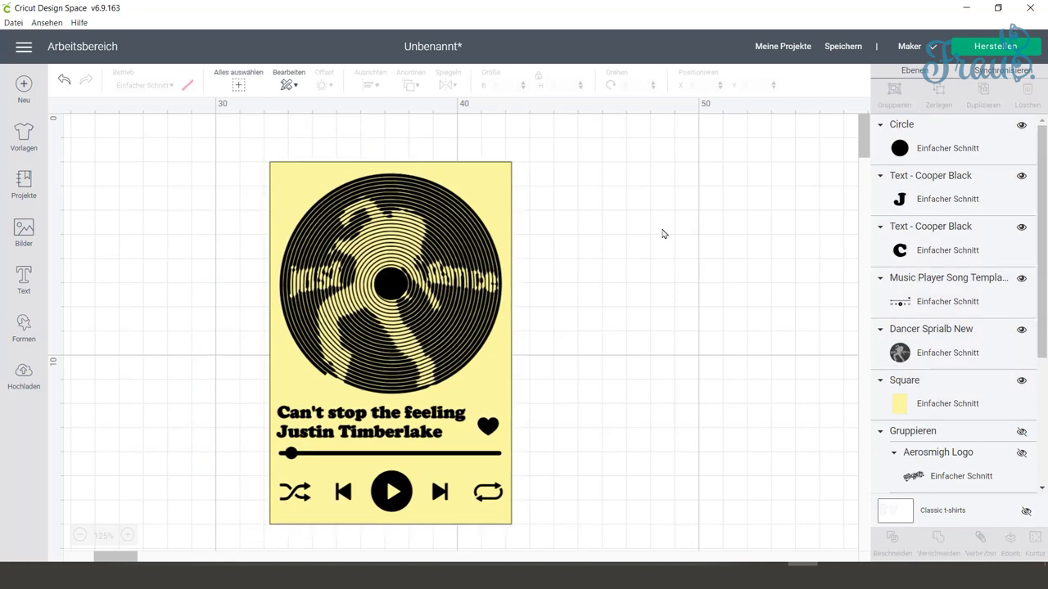
click(505, 167)
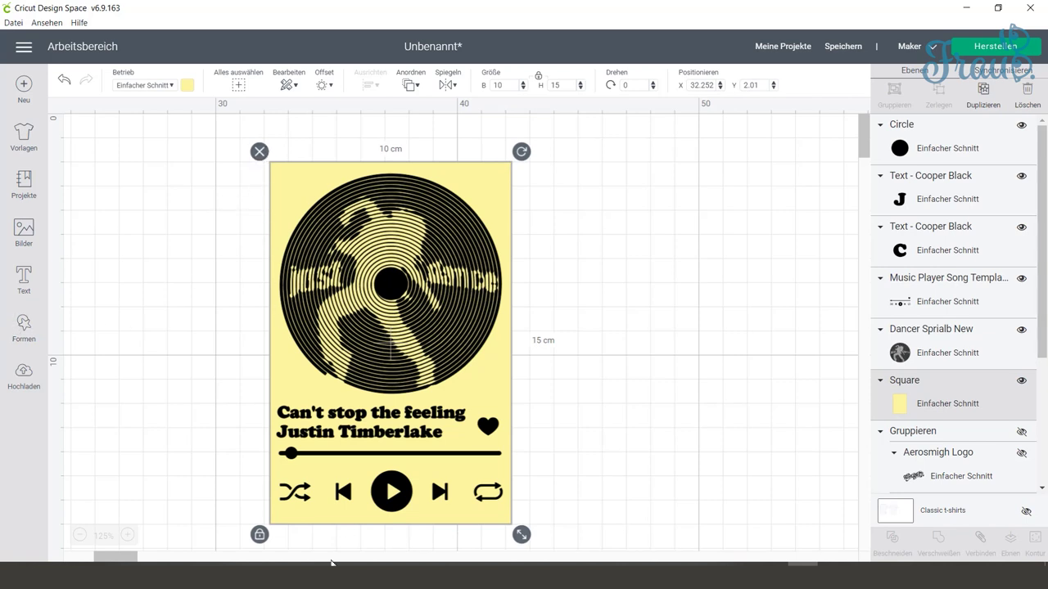
Find the song template with the square frame by searching images for "music player" and insert it.
click(23, 234)
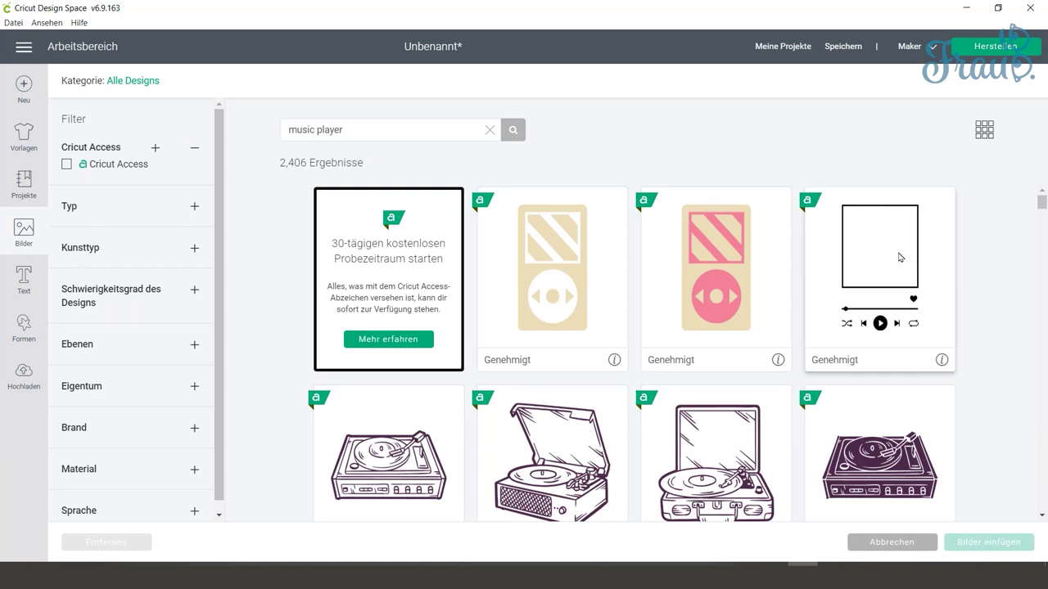
double_click(898, 258)
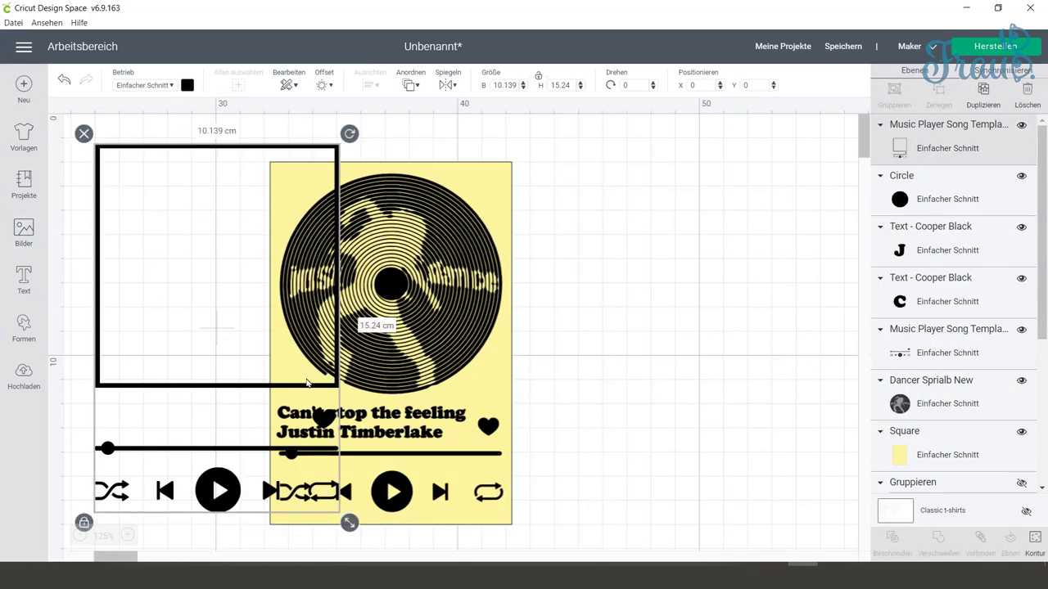
Hide the square frame contours of the inserted music player template and delete this extra copy.
click(1035, 541)
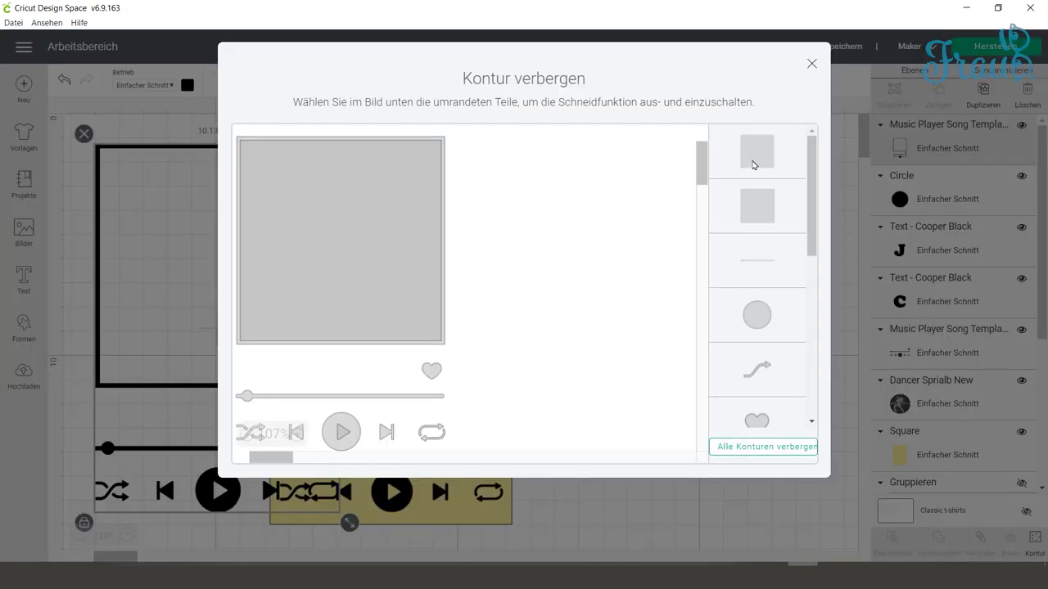
click(676, 519)
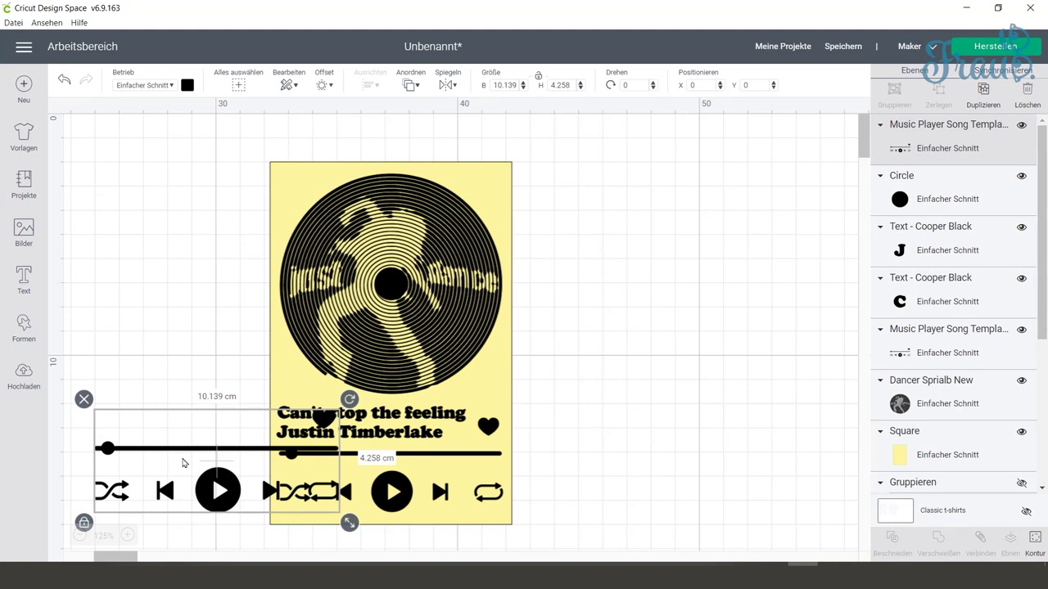
click(83, 399)
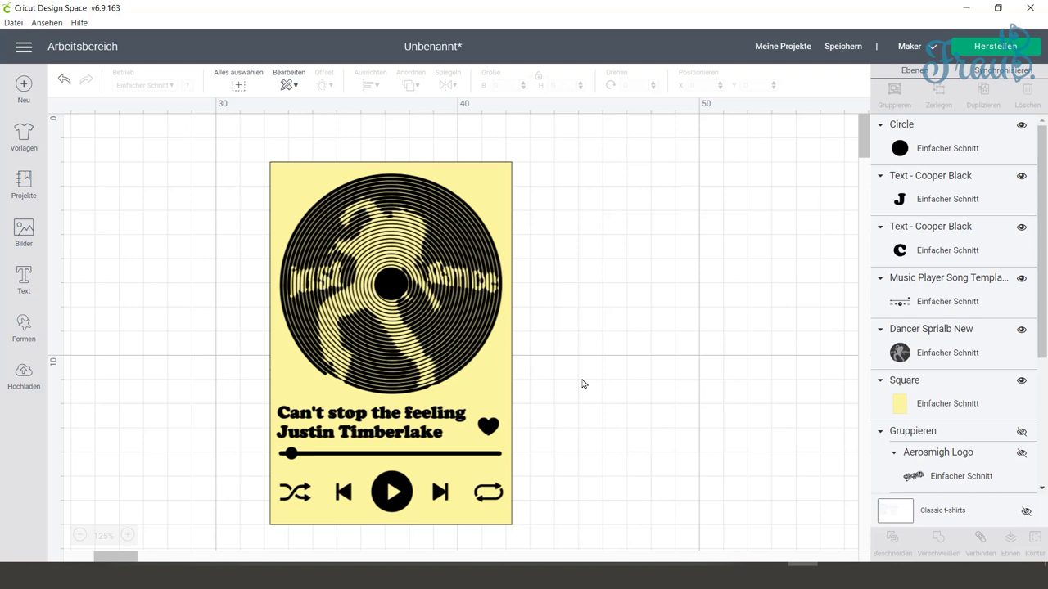
Attach all elements of the song cover, including the yellow background rectangle, with Verbinden.
drag(577, 521, 202, 114)
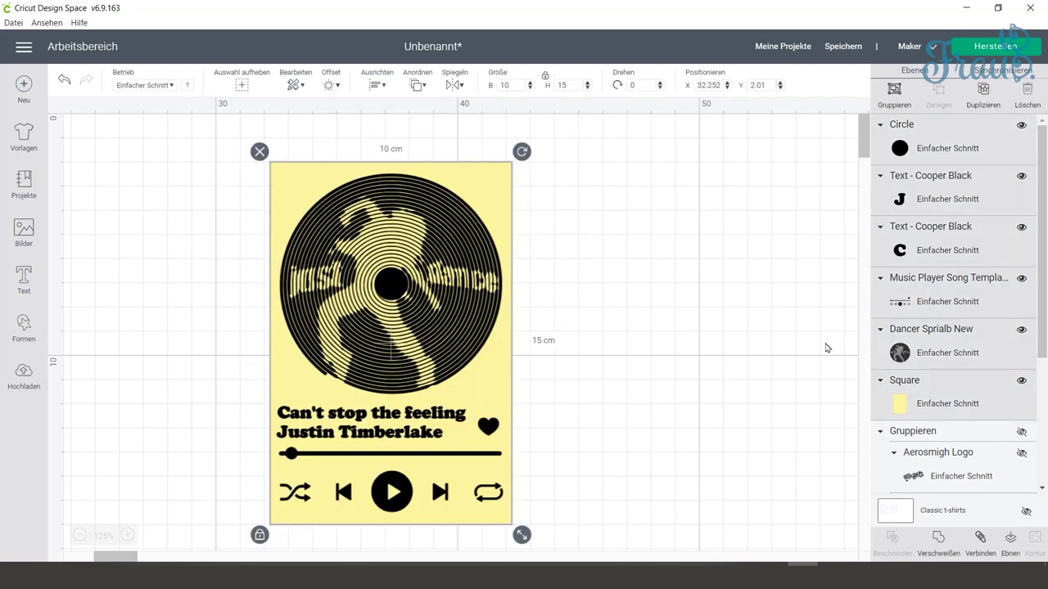
click(977, 541)
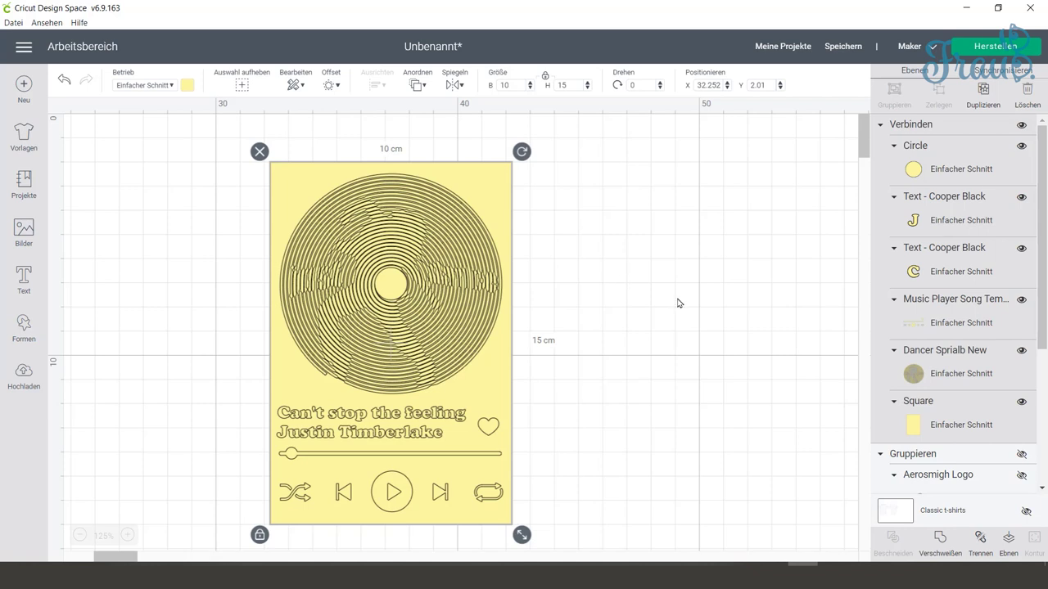
Prepare the song cover for cutting with the base material Vinyl black matte (125) and the pressure set to Mehr.
click(988, 49)
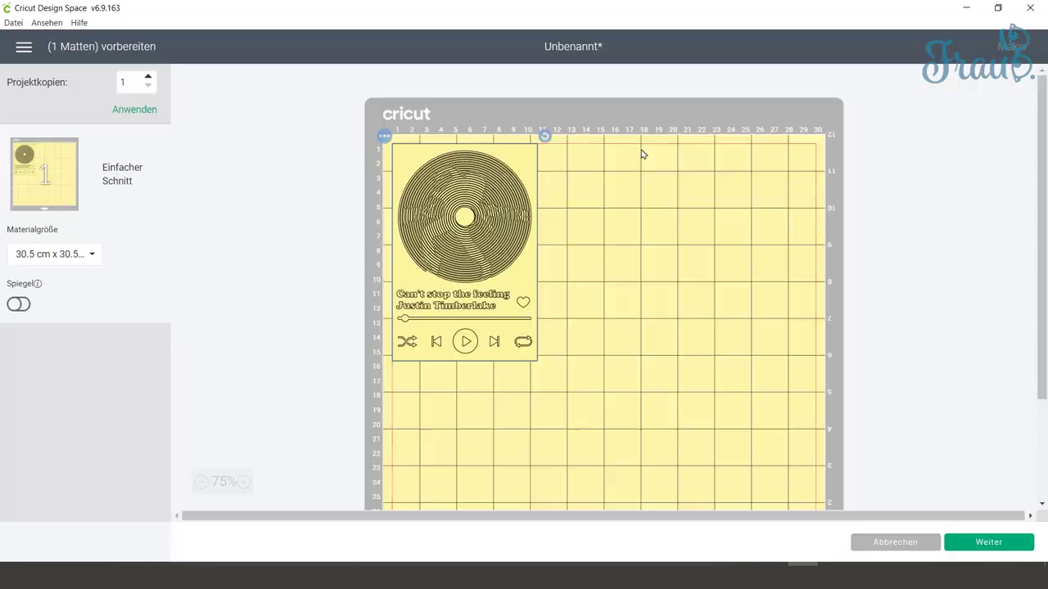
click(986, 546)
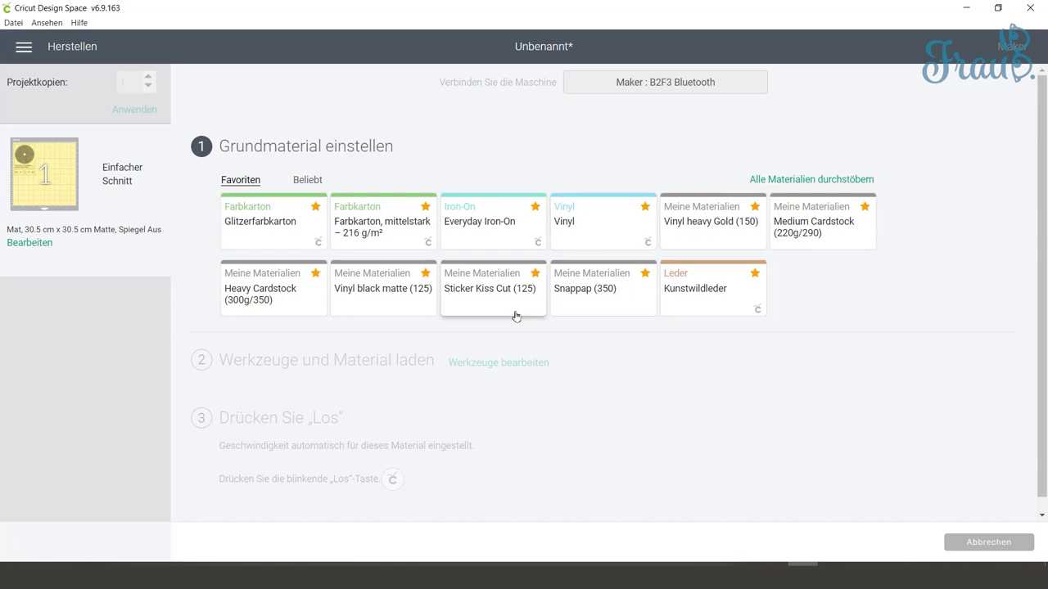
click(402, 306)
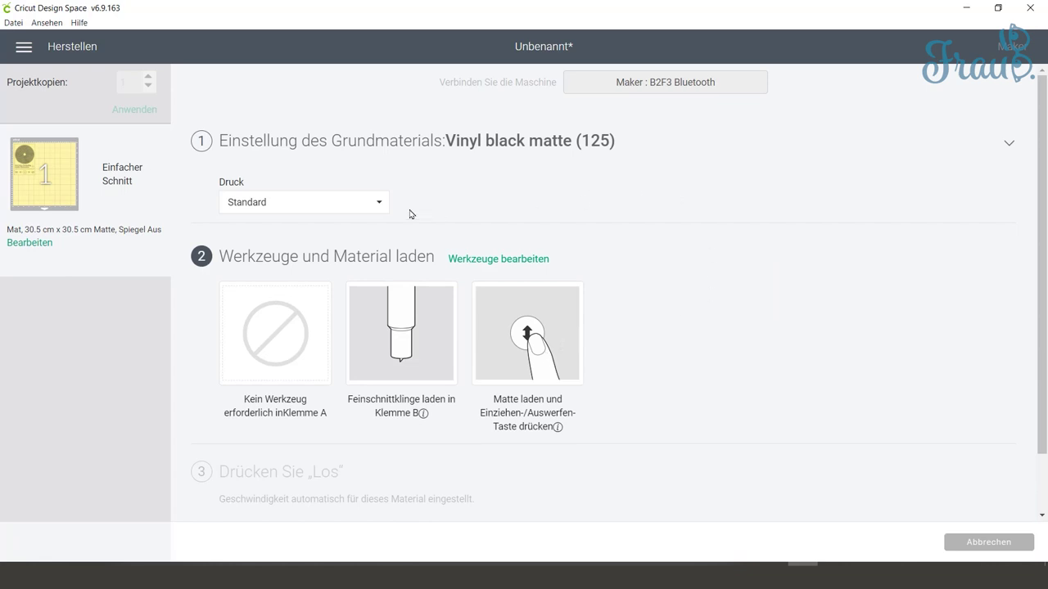
click(376, 203)
click(291, 229)
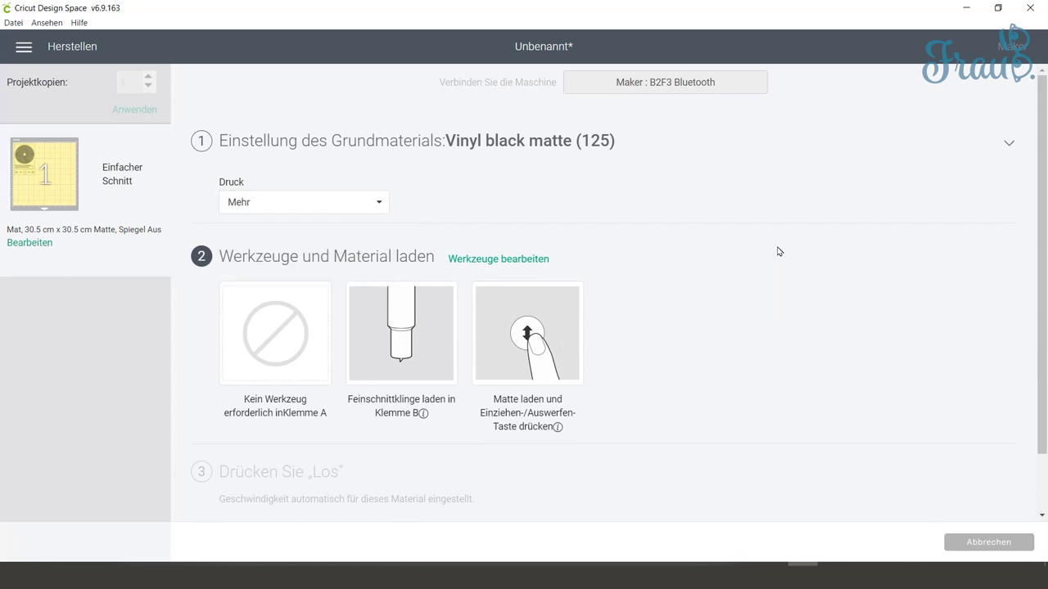